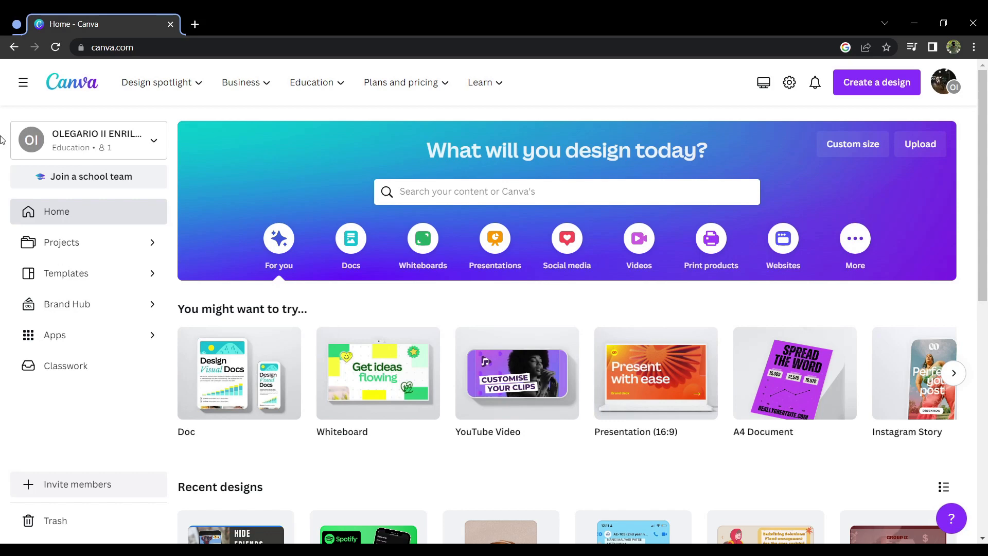
Step: Search the template library for "logos"
click(442, 202)
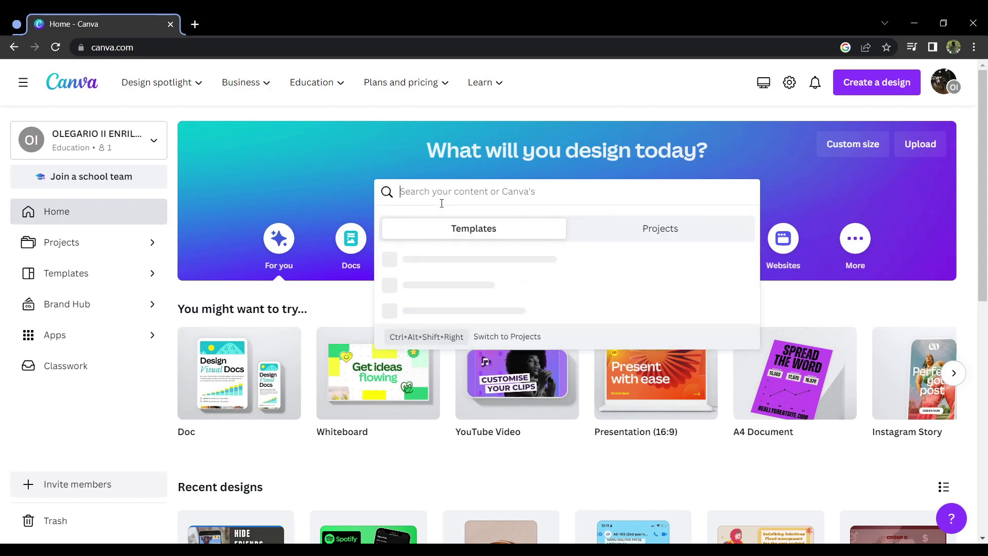
text(logos)
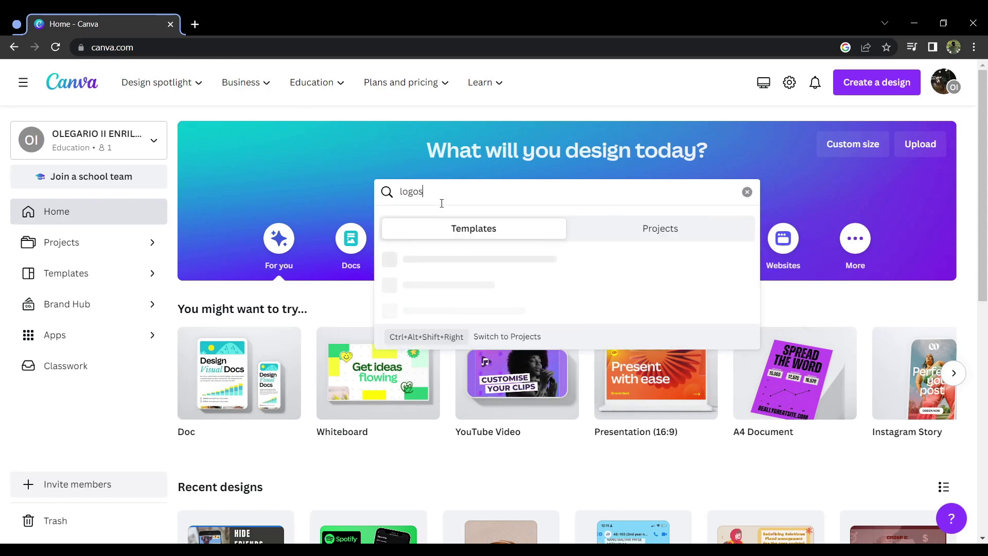
key(Return)
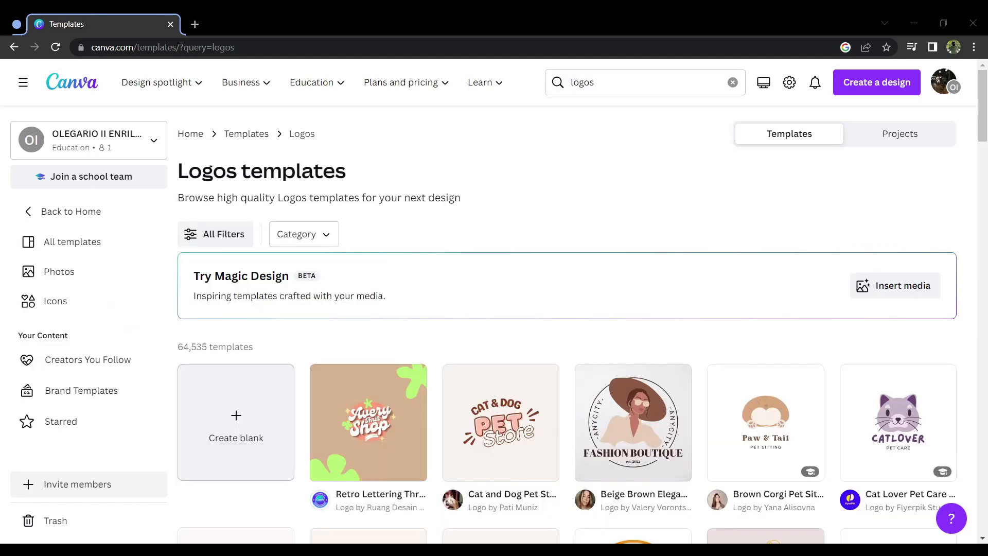
Step: Browse the logo templates and open the Black and White Minimalist Wedding Monogram Logo for customizing
scroll(441, 466, down, 3)
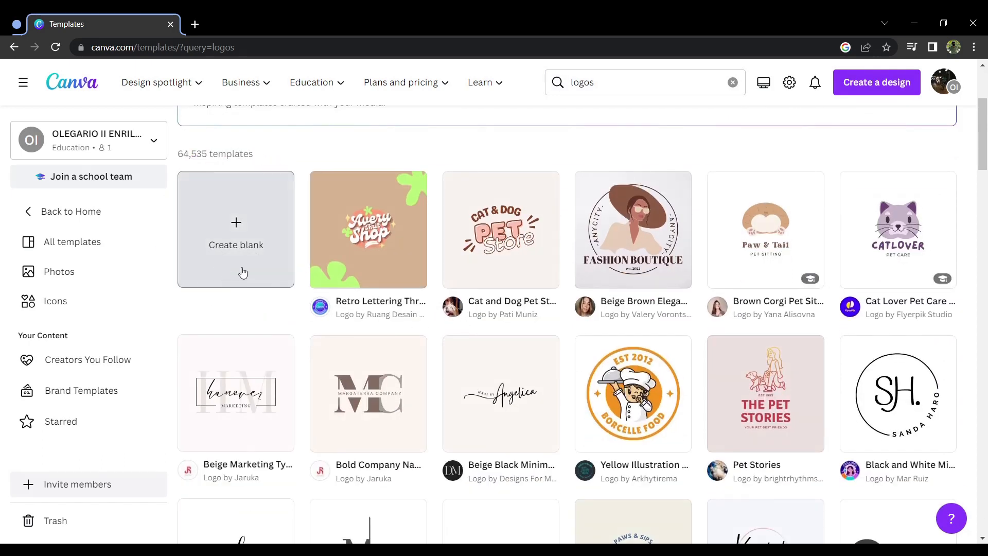
scroll(497, 275, down, 4)
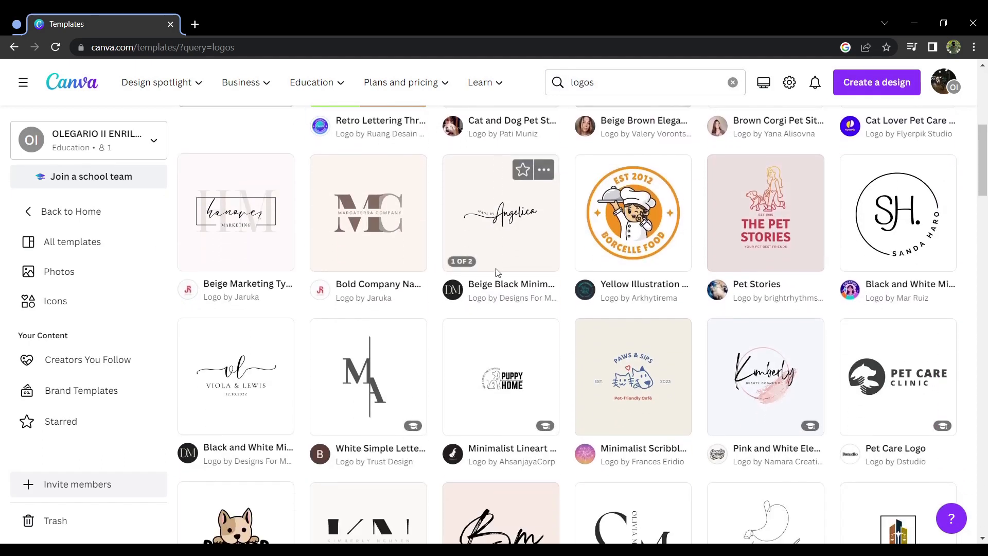
scroll(497, 274, up, 1)
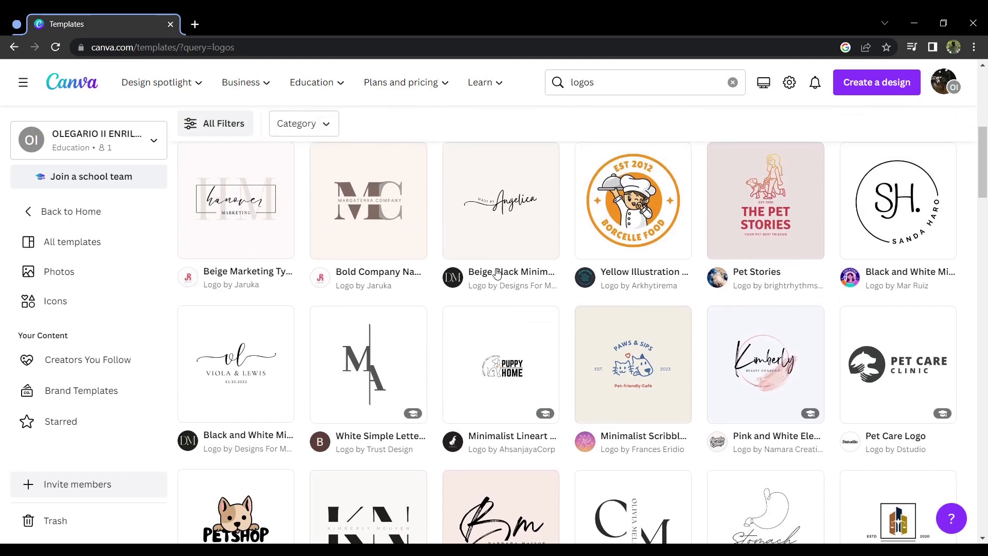
scroll(498, 274, down, 3)
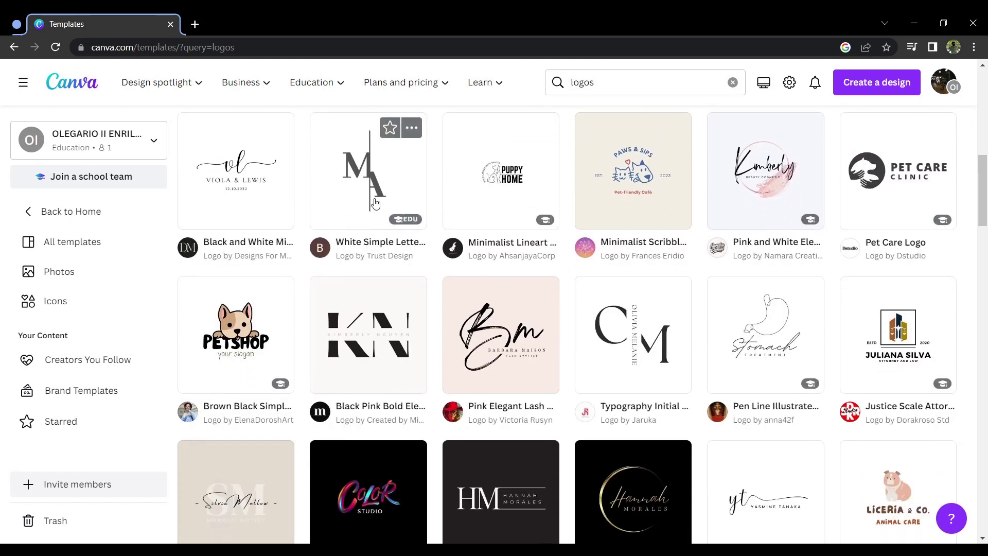
click(242, 170)
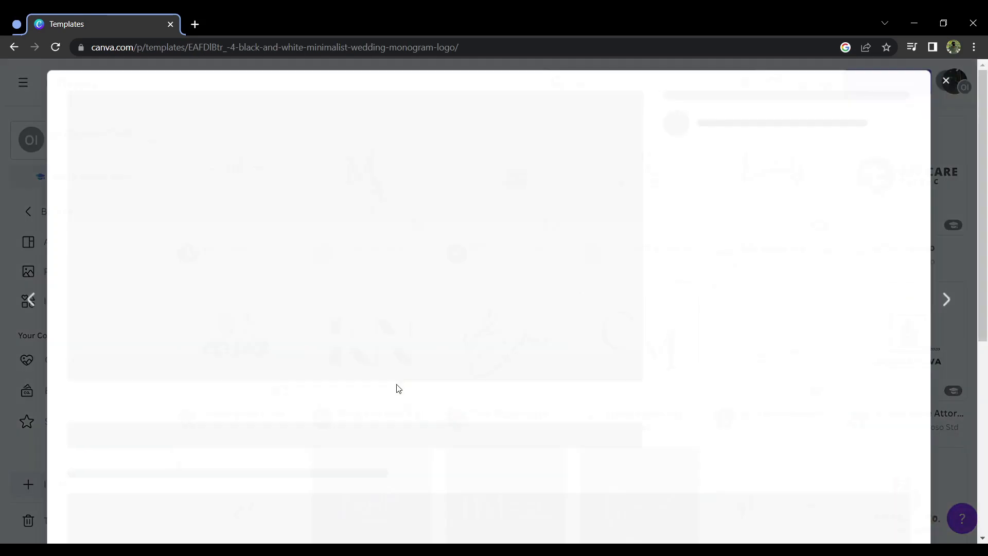
click(750, 212)
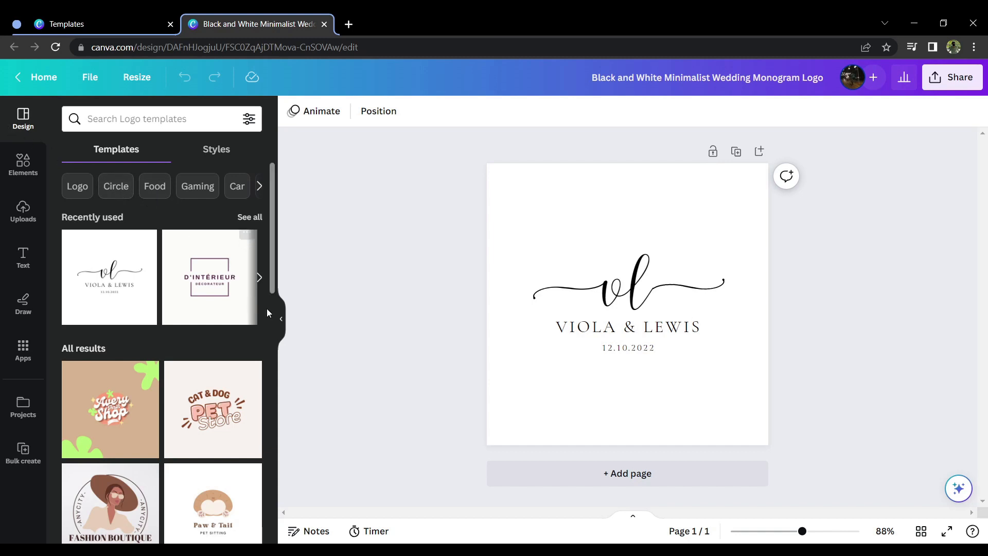
Step: Examine the logo templates offered inside the editor
click(280, 323)
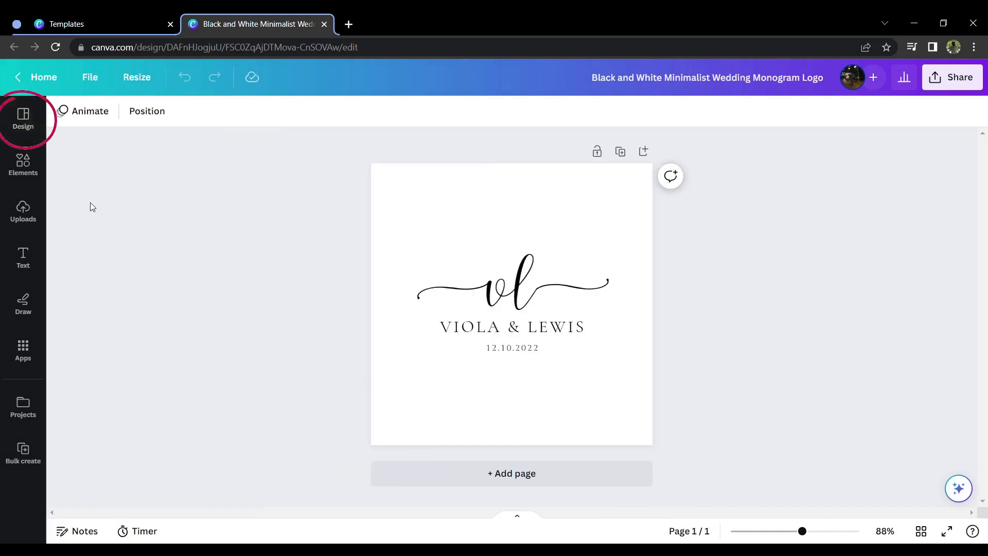
click(23, 121)
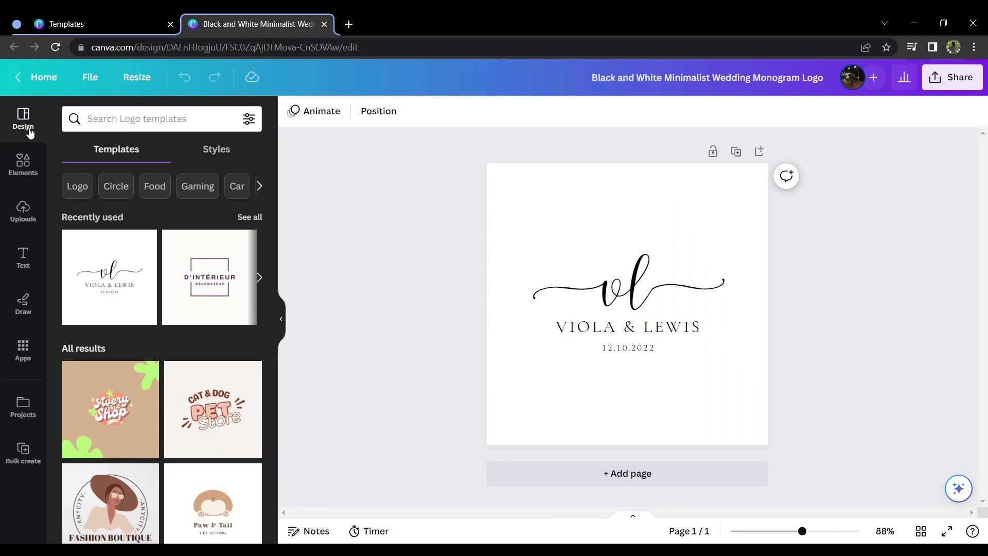
scroll(155, 320, down, 6)
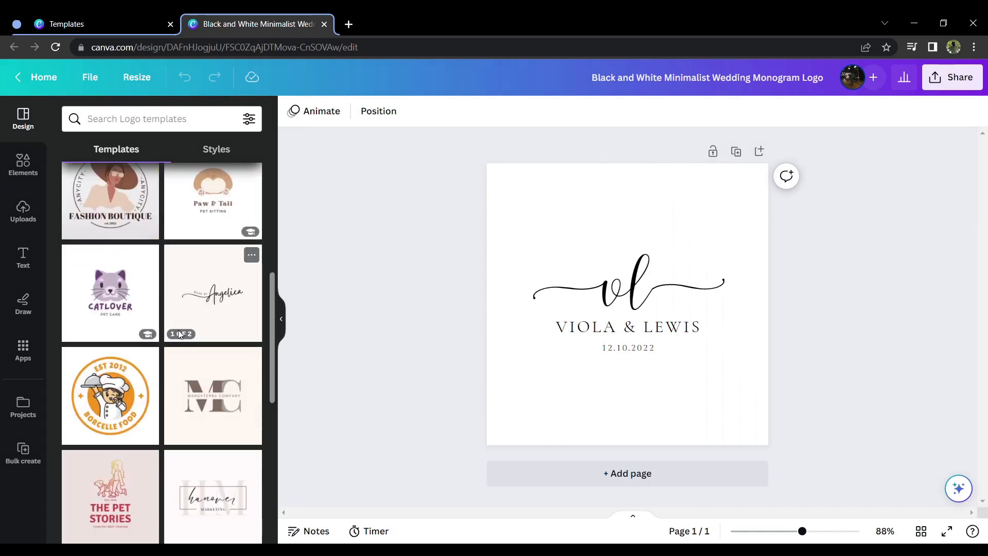
scroll(179, 336, down, 5)
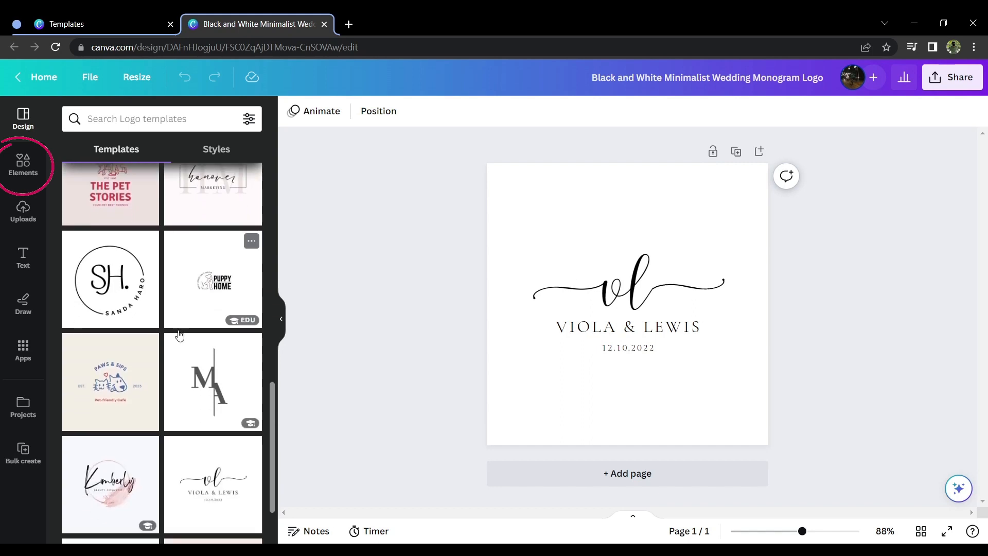
Step: Look through the available design elements and the previously uploaded images
click(22, 164)
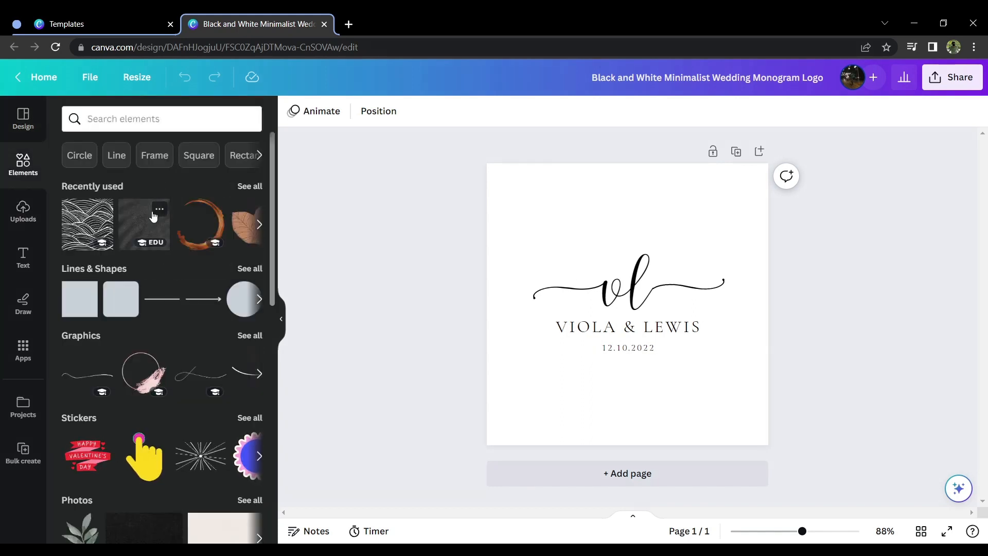
scroll(153, 216, down, 7)
scroll(154, 216, down, 7)
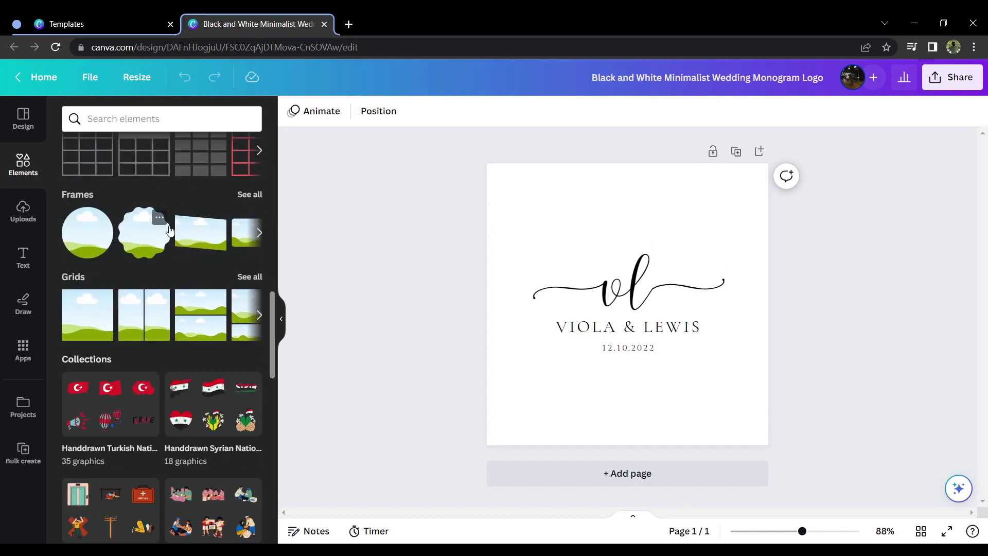
click(32, 221)
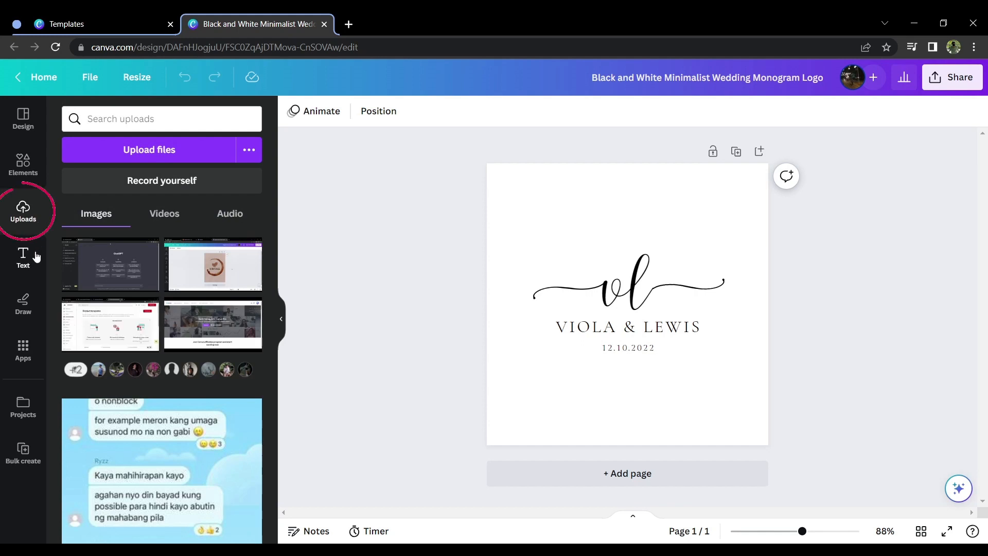
scroll(118, 282, down, 10)
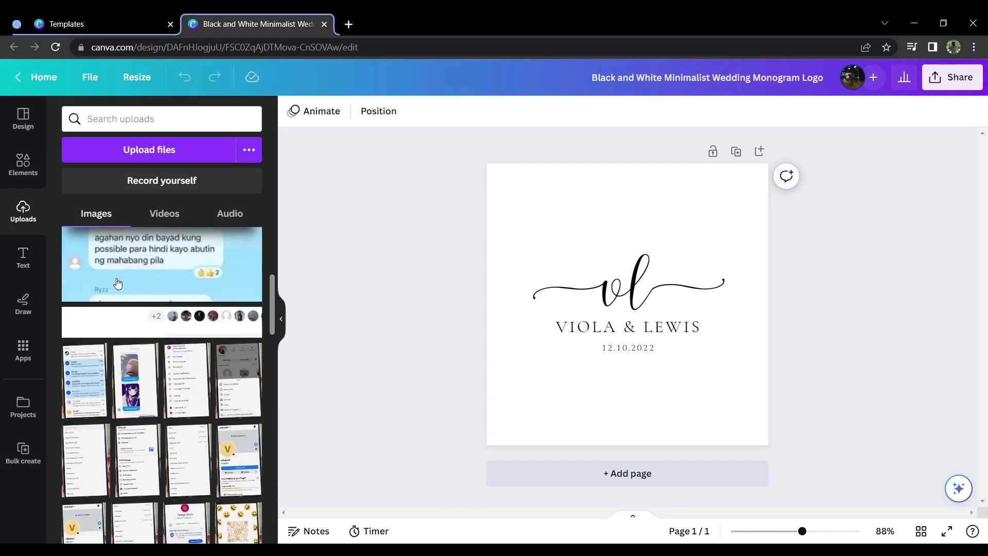
scroll(117, 282, down, 1)
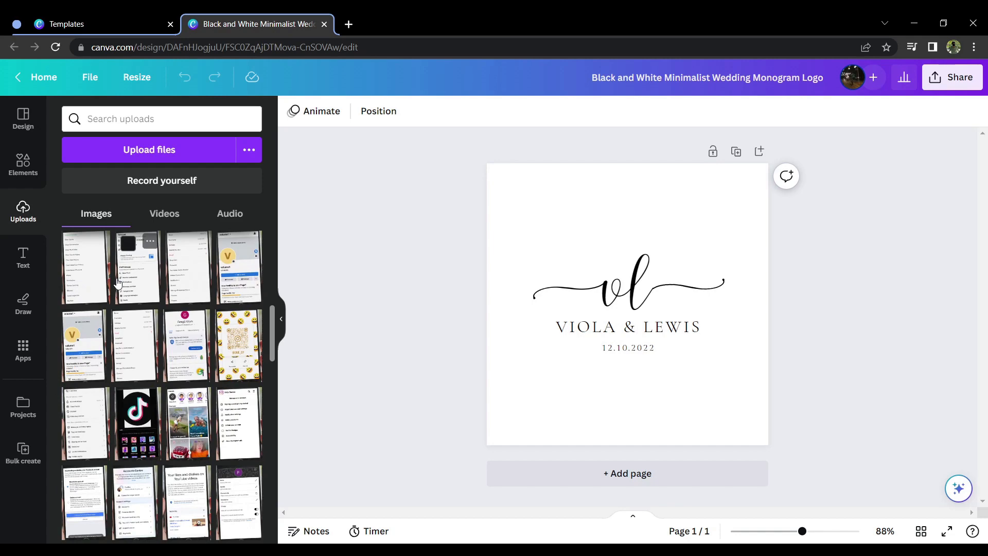
scroll(117, 282, down, 1)
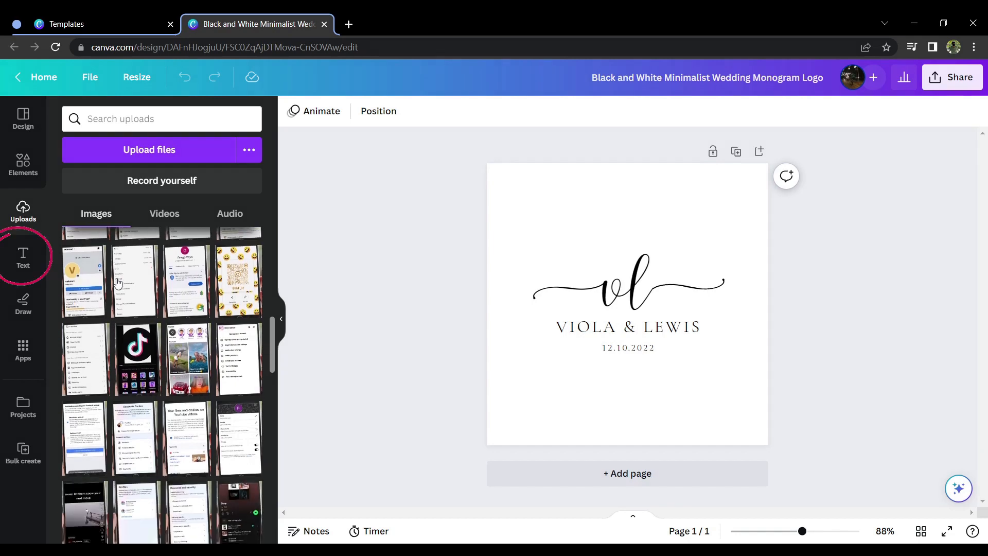
Step: Add a default heading below the date on the logo and browse the fonts available for it
click(23, 264)
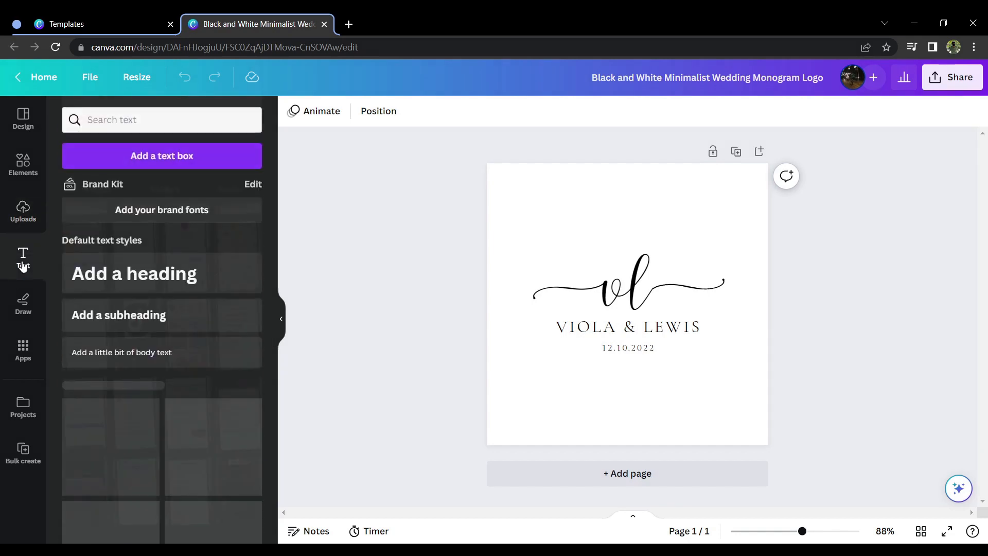
drag(166, 278, 608, 397)
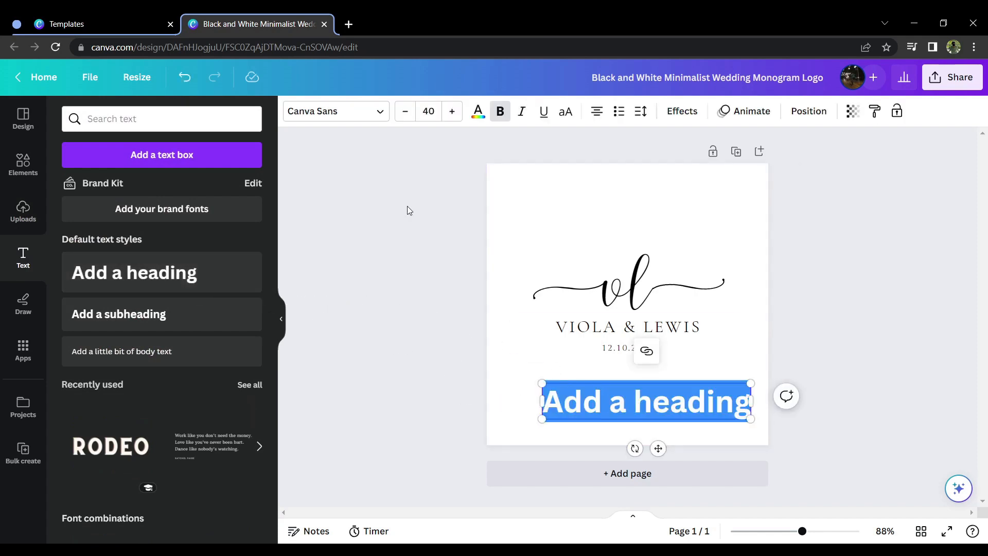
click(335, 111)
scroll(222, 288, down, 3)
scroll(197, 295, down, 10)
scroll(198, 297, down, 18)
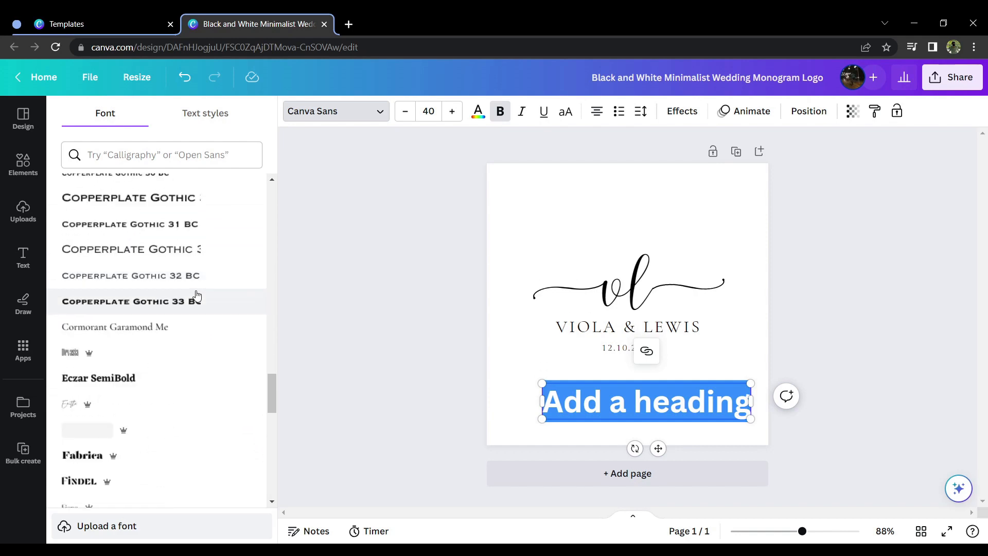
Step: Delete the placeholder heading from the page and open the drawing tools
click(454, 309)
click(625, 401)
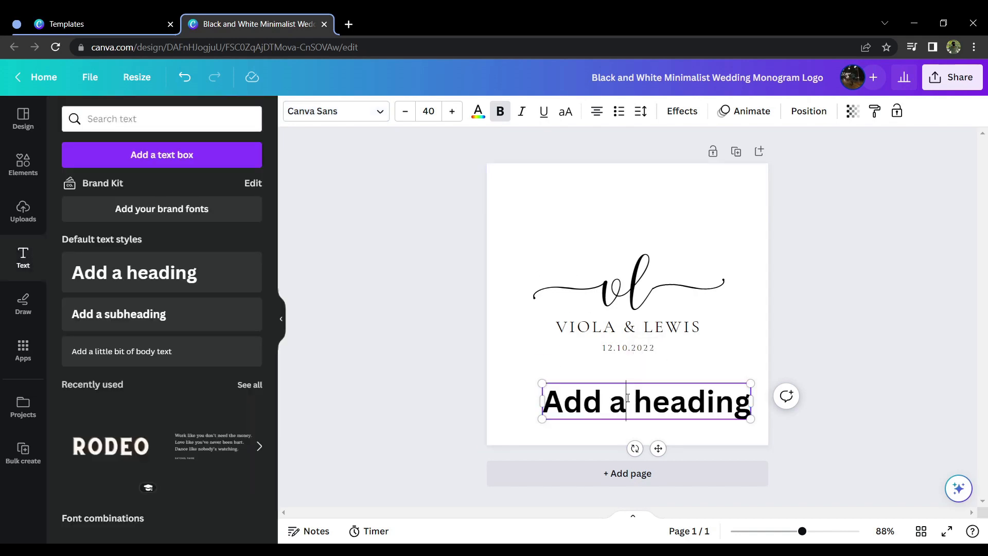
click(580, 357)
click(599, 398)
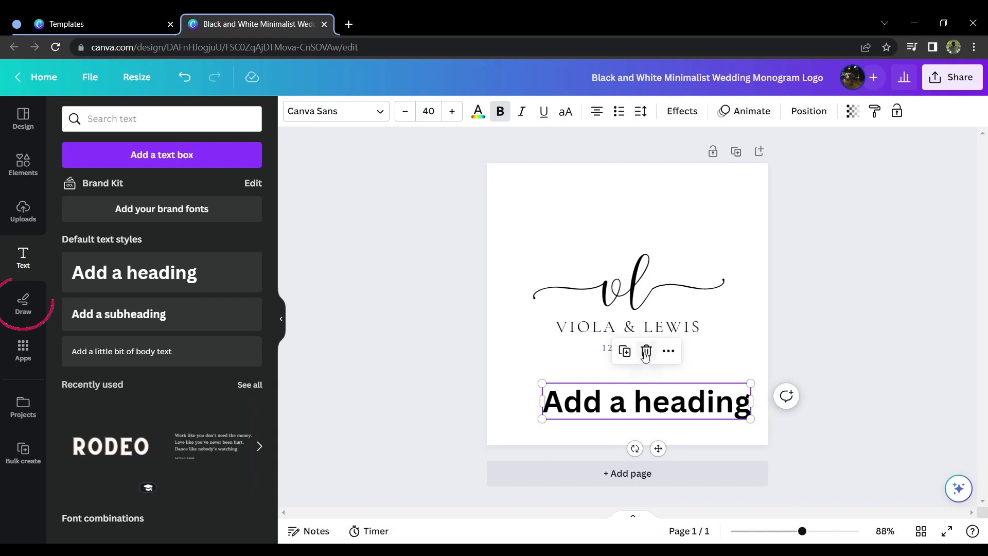
click(646, 352)
click(24, 303)
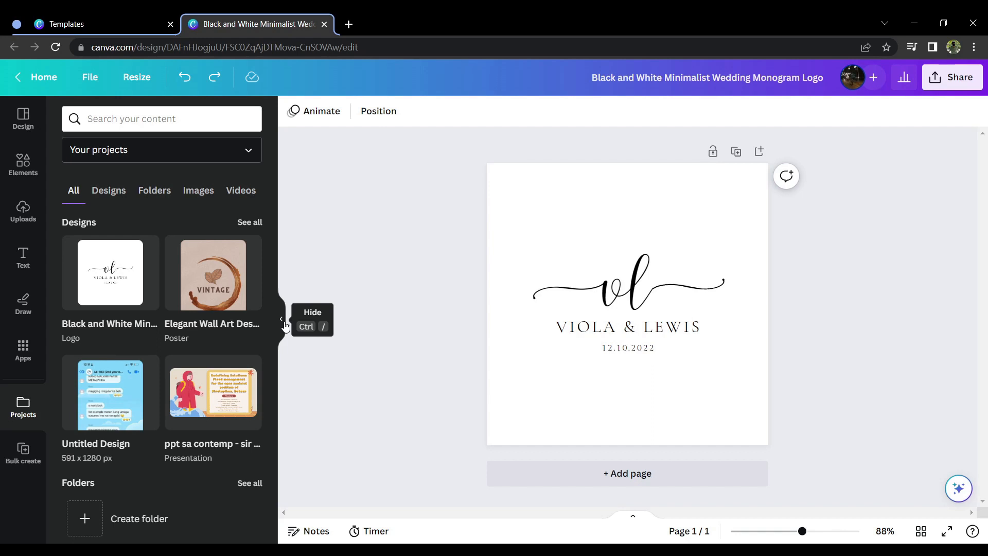
Step: Fill the logo's background with the light green-to-blue default gradient
click(285, 325)
click(493, 216)
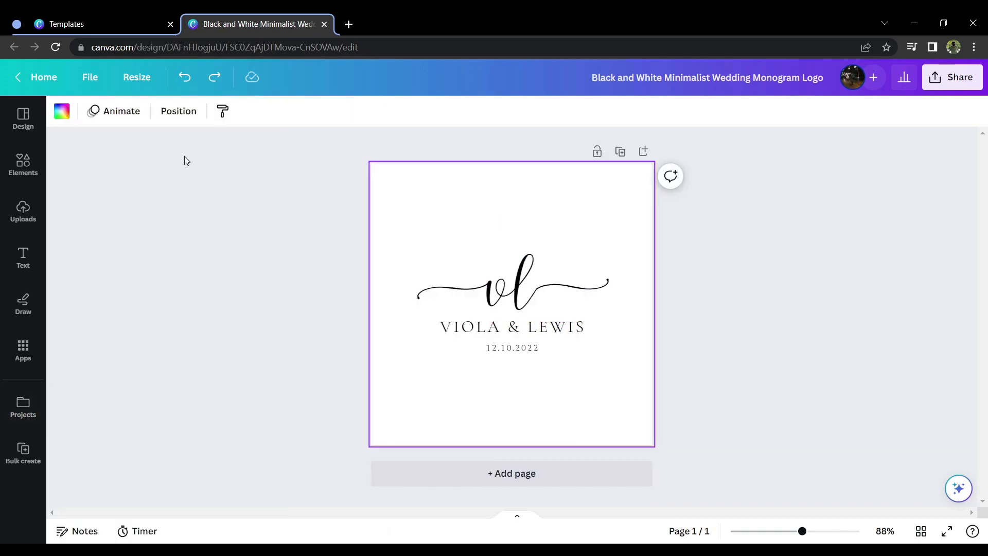
click(60, 110)
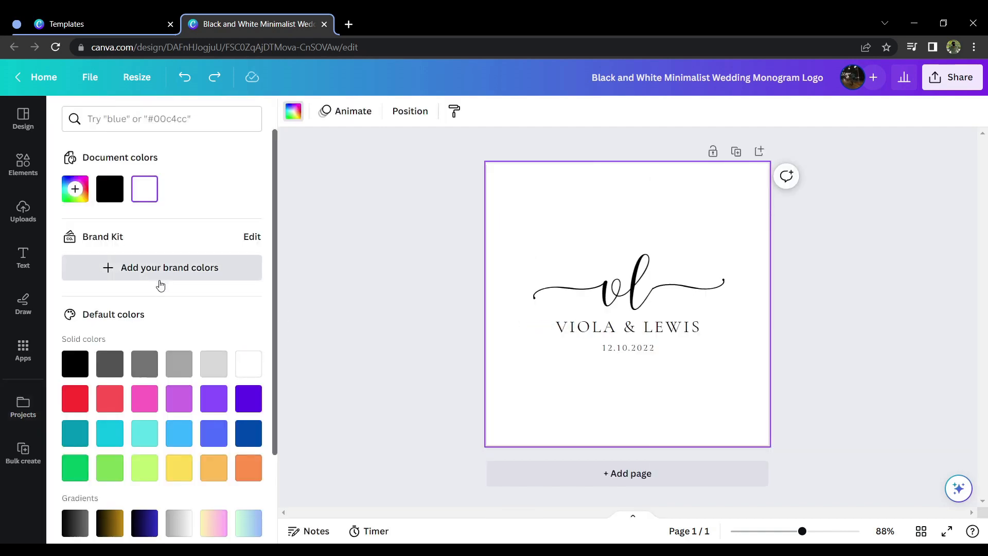
click(255, 529)
click(825, 356)
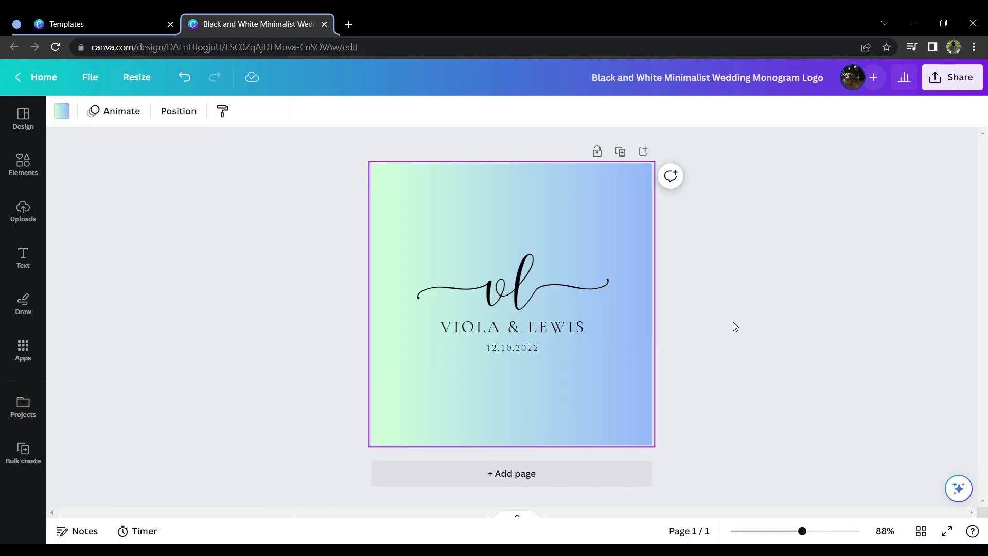
Step: Change the "vl" monogram's text color to white
click(518, 304)
click(244, 110)
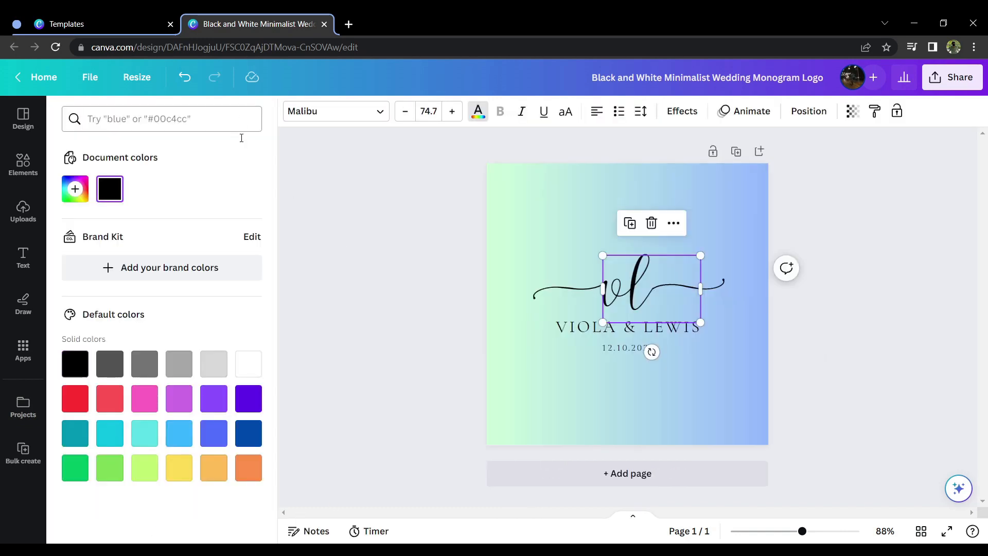
click(242, 368)
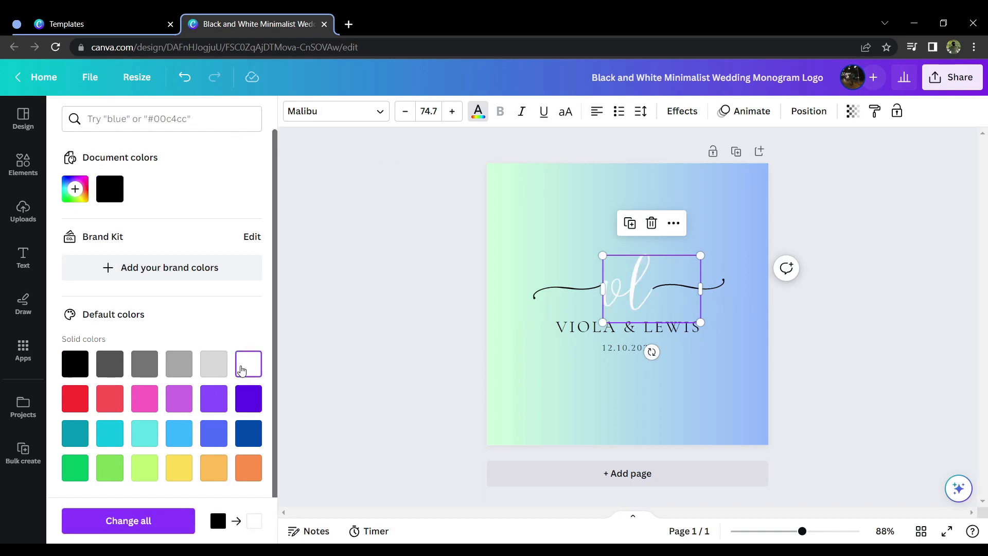
click(407, 329)
Step: Try to recolor the monogram and its two side flourishes together with white (#FFFFFF)
click(335, 241)
drag(342, 242, 628, 300)
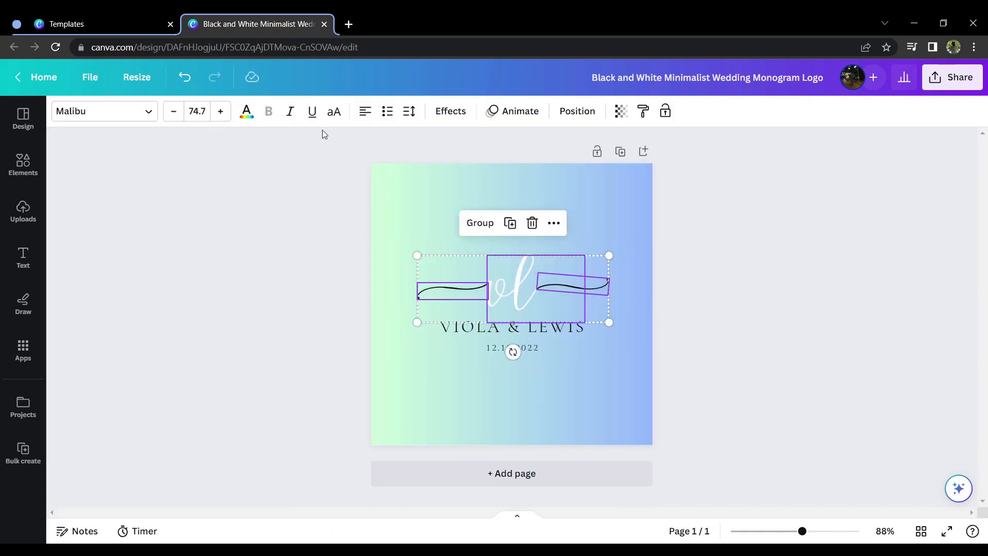
click(246, 112)
click(144, 189)
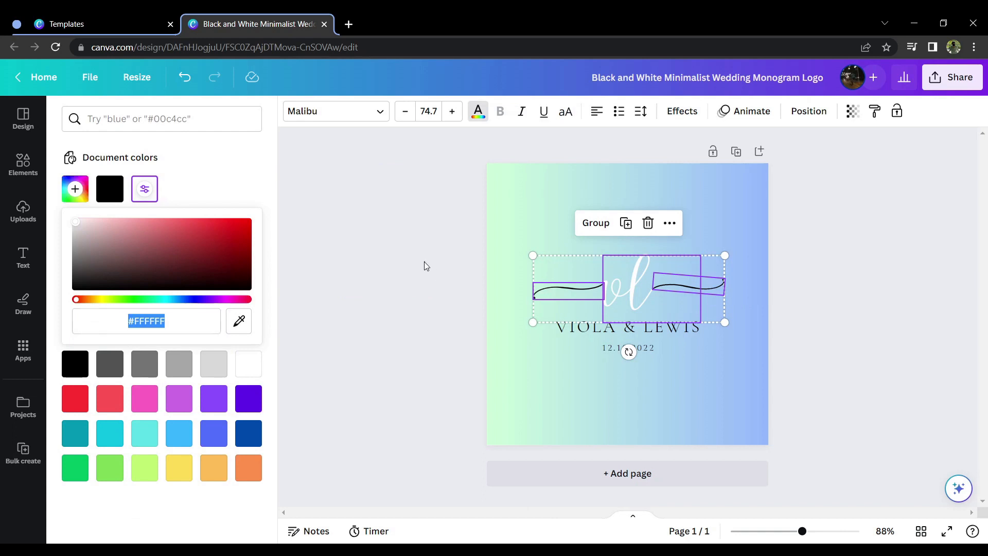
key(Escape)
Step: Recolor the flourish line on each side of the monogram white, starting with the right one
click(592, 287)
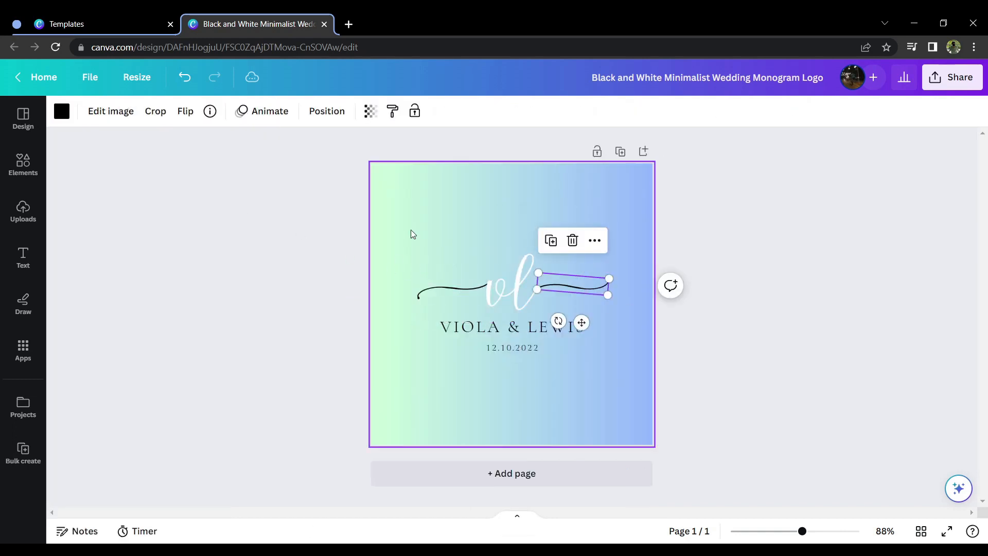
click(58, 111)
click(249, 364)
key(Escape)
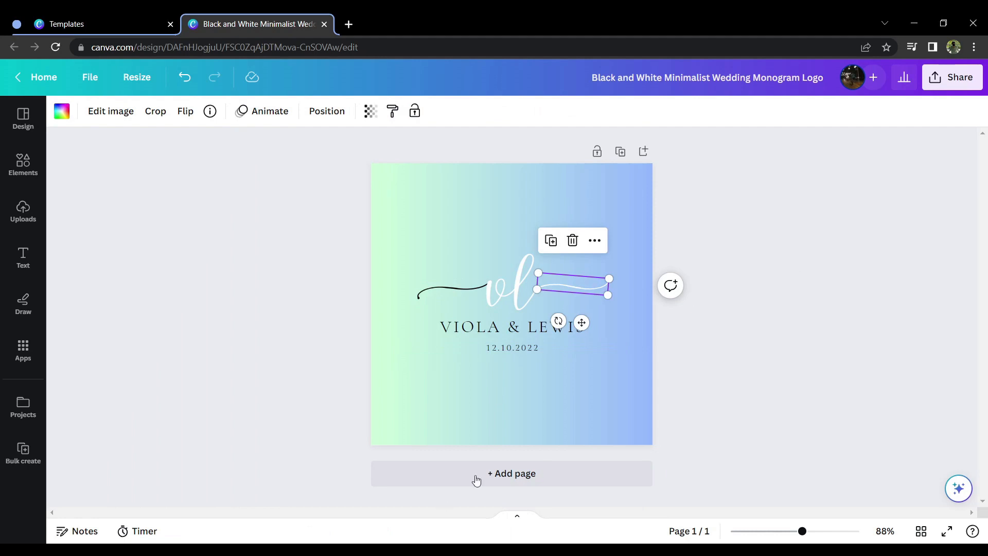
click(419, 293)
click(61, 111)
click(248, 364)
key(Escape)
Step: Recolor the line with the couple's names and the date below the monogram white
click(348, 343)
drag(410, 344, 648, 339)
drag(505, 397, 527, 329)
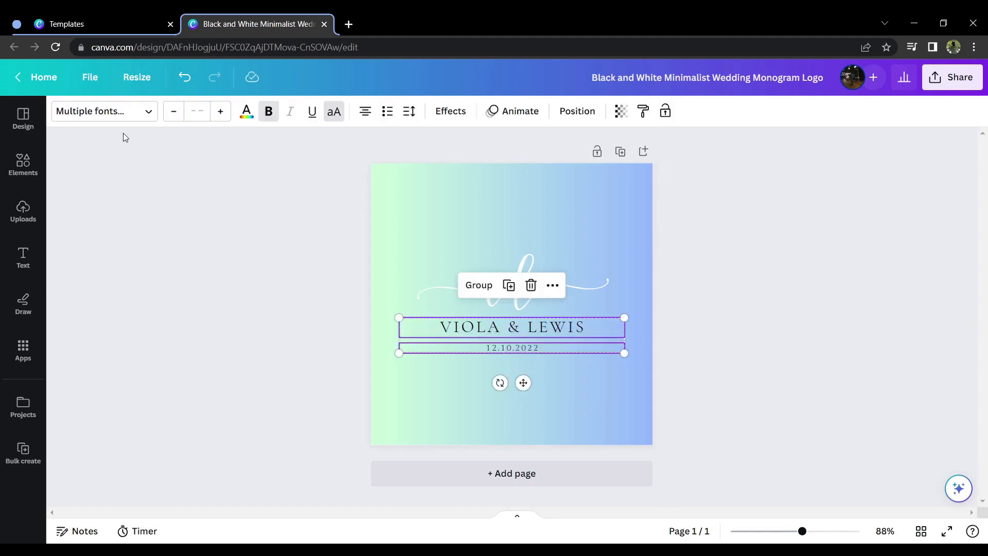
click(246, 113)
click(249, 364)
click(805, 305)
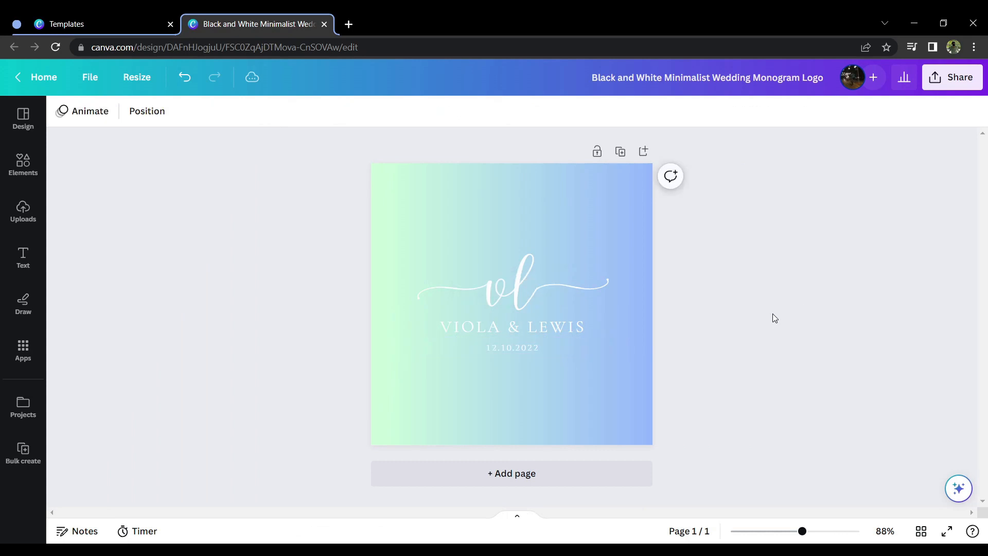
Step: Enlarge the monogram, flourishes and both text lines together slightly and center them on the page
drag(236, 200, 636, 420)
drag(638, 365, 679, 407)
drag(570, 308, 543, 307)
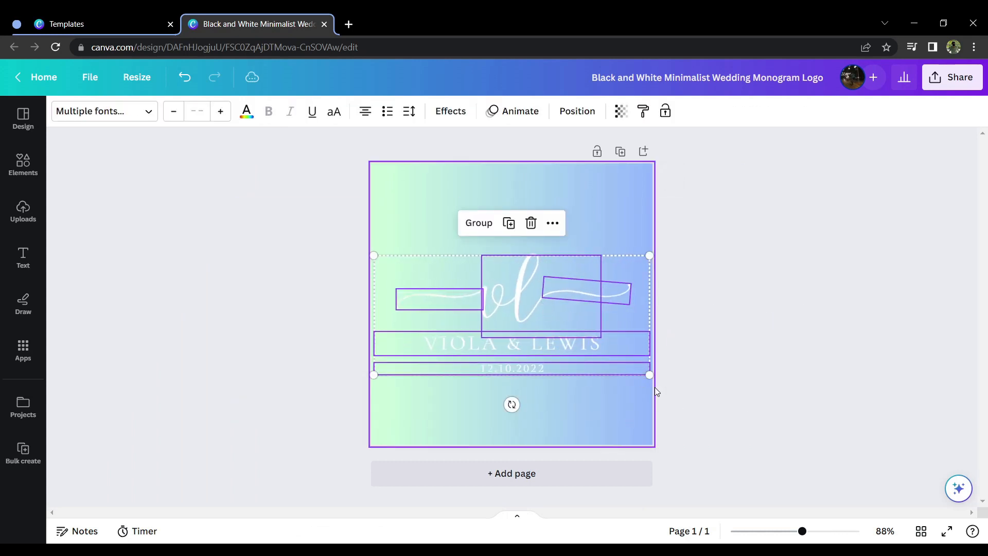
drag(649, 375, 631, 366)
drag(533, 308, 543, 307)
click(710, 331)
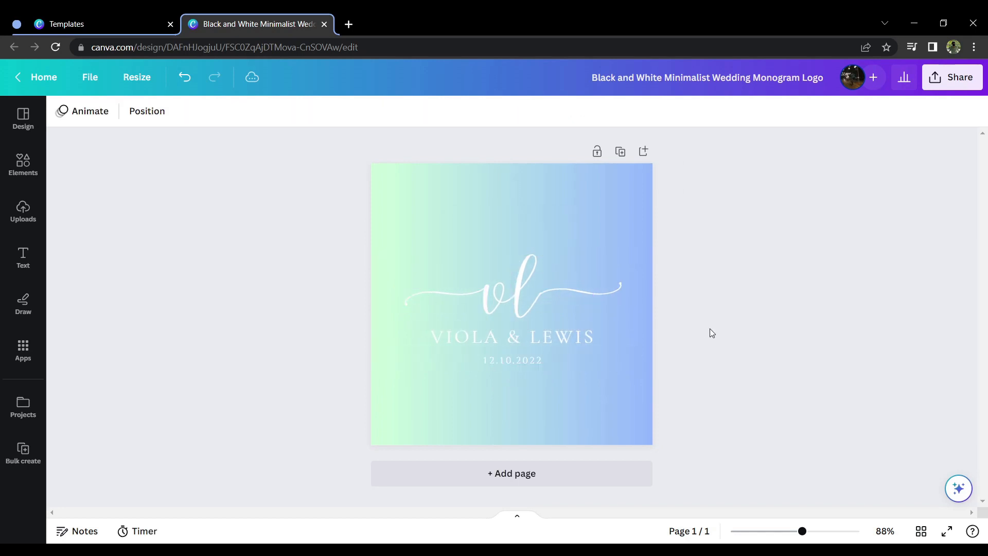
Step: Search the design elements for "flower circle" and restrict the results to graphics
click(23, 164)
click(120, 117)
text(flower c)
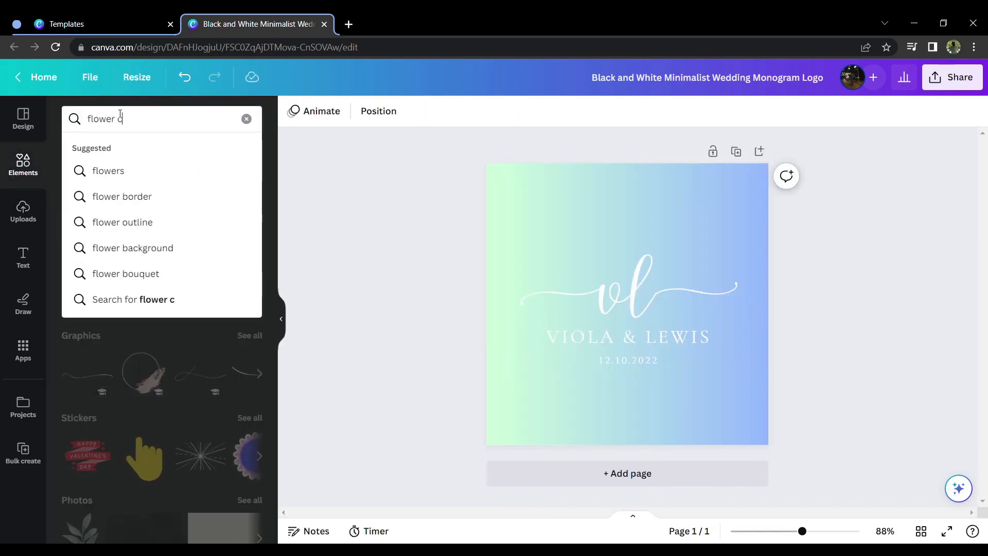
text(ircle)
key(Return)
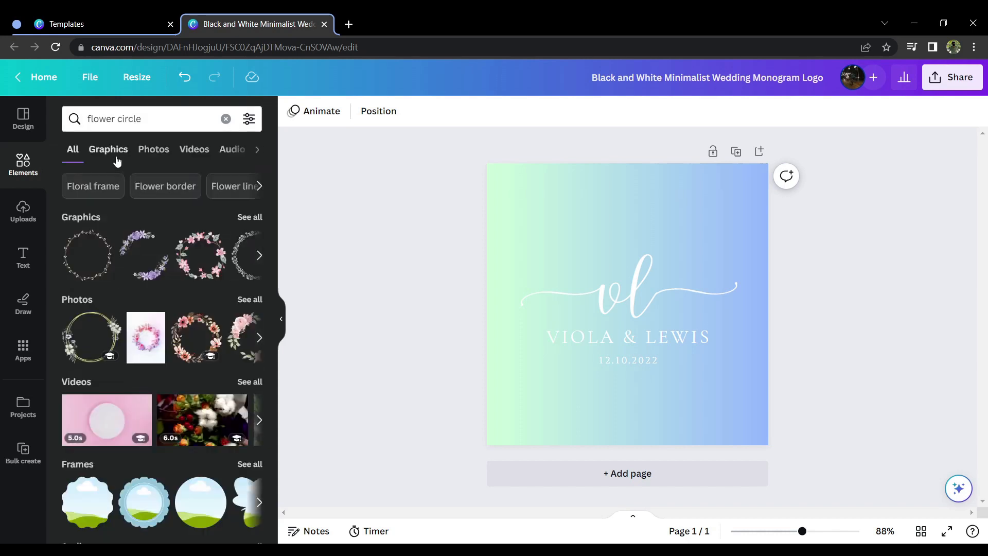
click(113, 152)
Step: Shrink the monogram, flourishes and text together and re-center them on the page
drag(441, 256, 707, 344)
drag(617, 271, 642, 275)
click(423, 308)
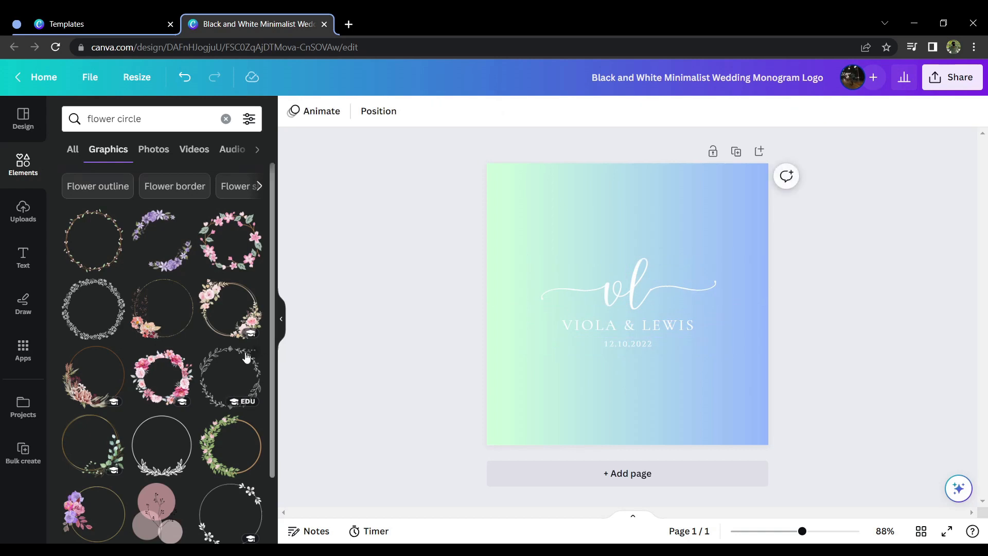
Step: Add the thin circle graphic with leafy branches along its lower edge and enlarge it to frame the logo
scroll(223, 349, down, 1)
scroll(223, 349, down, 1)
drag(170, 327, 577, 337)
drag(628, 363, 731, 417)
drag(658, 395, 670, 345)
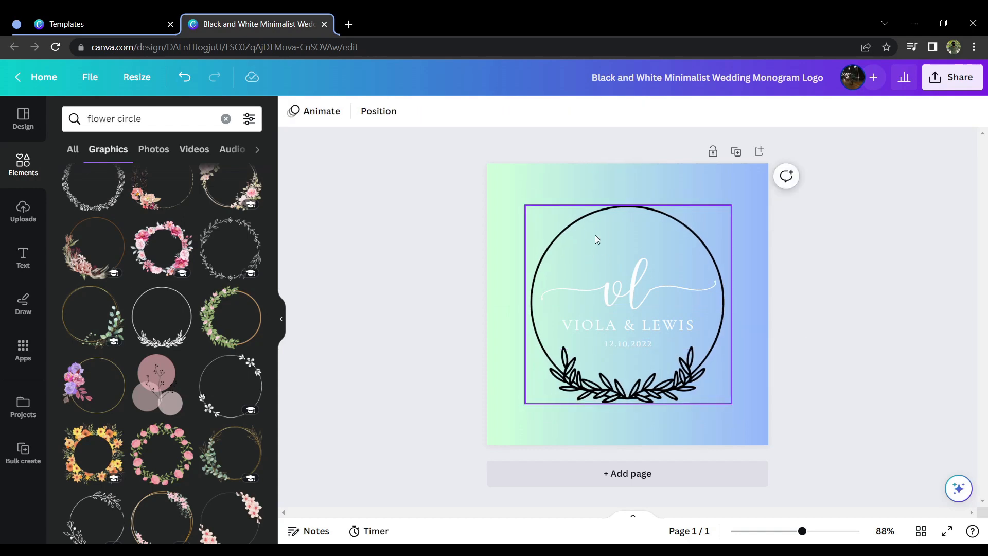
Step: Recolor the leafy circle frame white
click(293, 111)
click(247, 362)
click(505, 274)
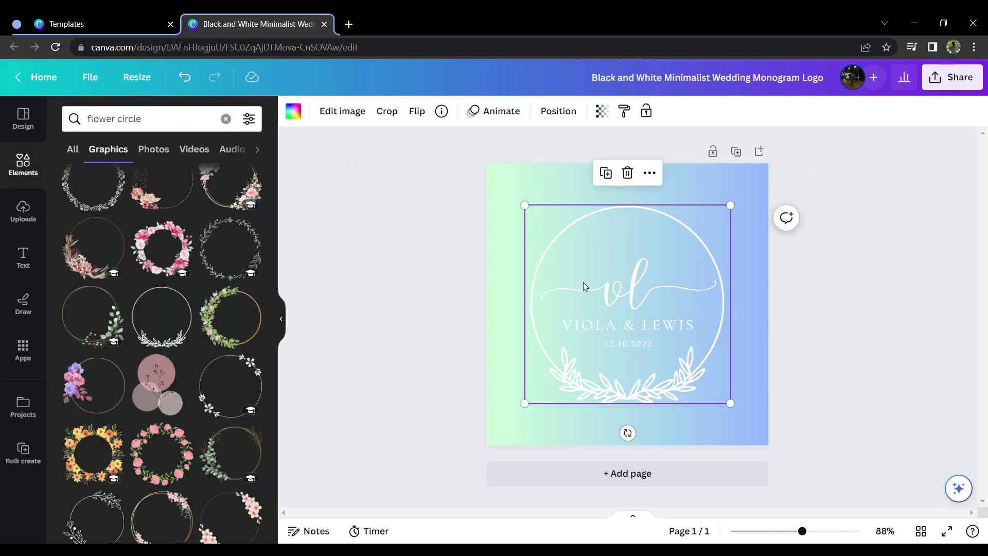
click(844, 313)
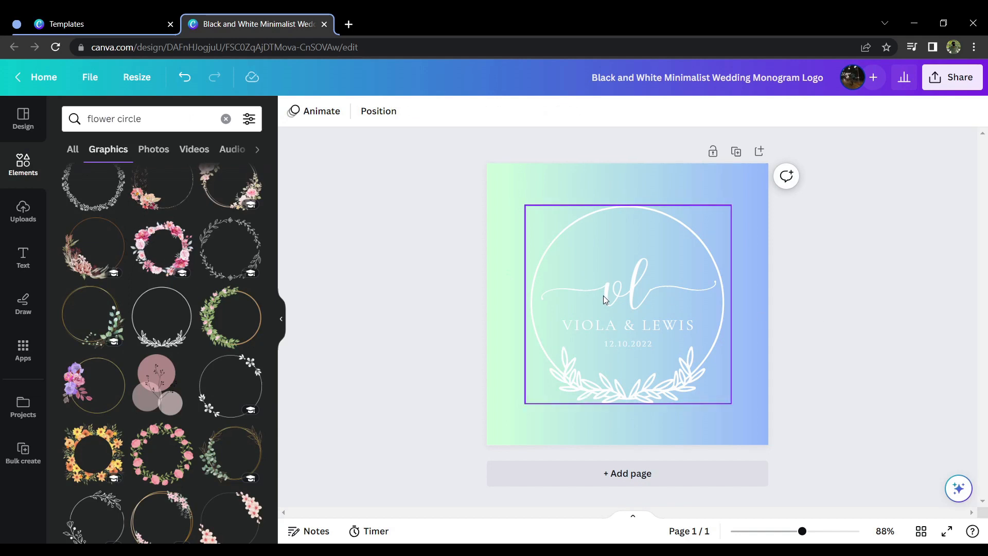
Step: Enlarge the white circle frame slightly and reposition it centered around the monogram and text
click(584, 275)
drag(730, 403, 740, 407)
drag(686, 377, 685, 373)
click(820, 360)
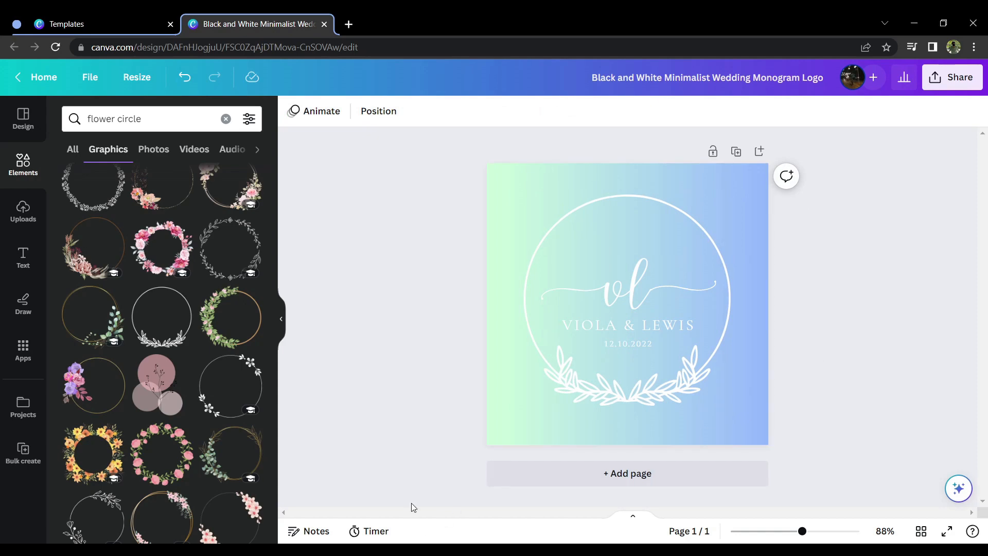
Step: Place the "Work like you don't need the money" quote text combination across the upper part of the logo
click(16, 256)
scroll(115, 364, down, 4)
scroll(181, 372, down, 4)
scroll(196, 364, up, 4)
drag(214, 258, 561, 199)
Step: Recolor the quote text light gray and make it more transparent
click(473, 110)
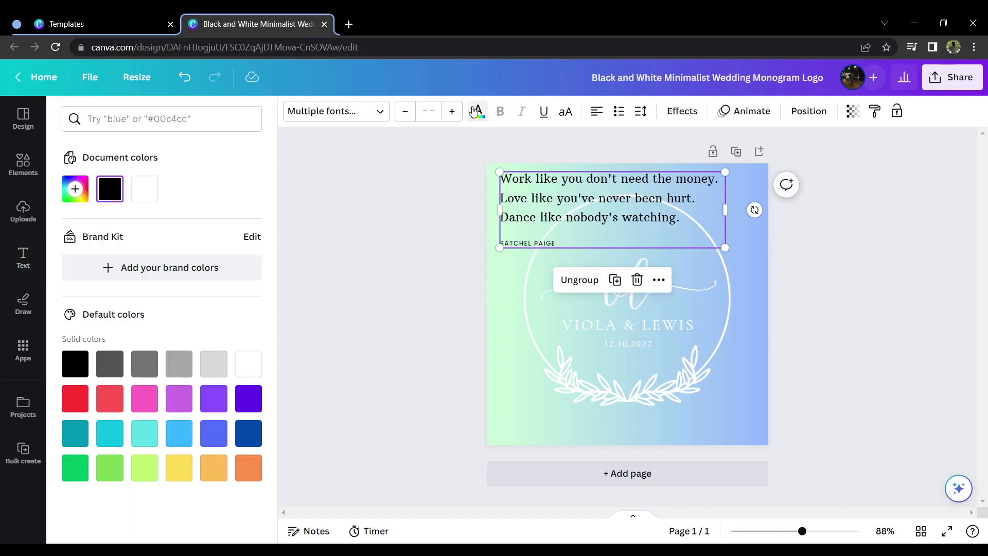
click(219, 364)
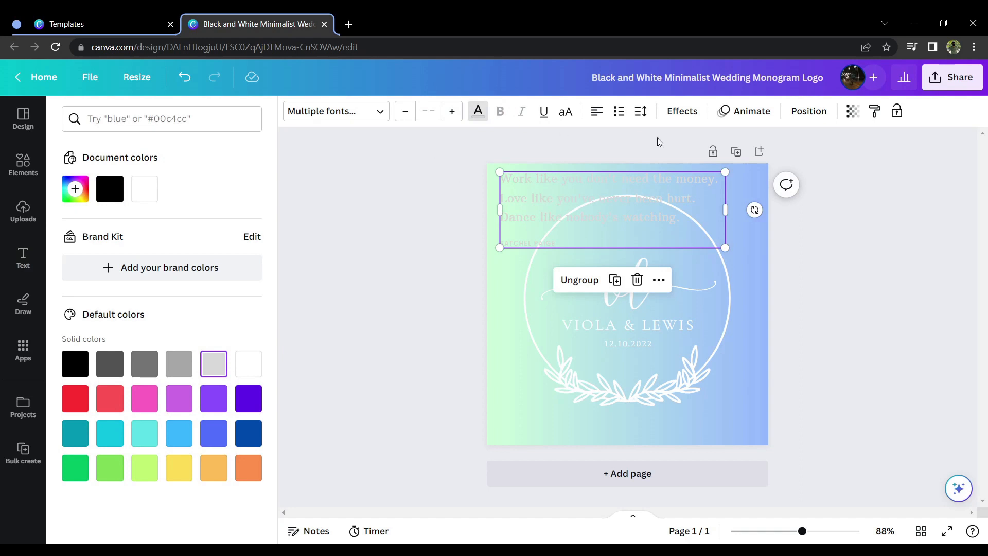
click(853, 111)
drag(808, 163, 755, 163)
Step: Delete the quote and its small attribution line from the design
click(531, 218)
click(522, 205)
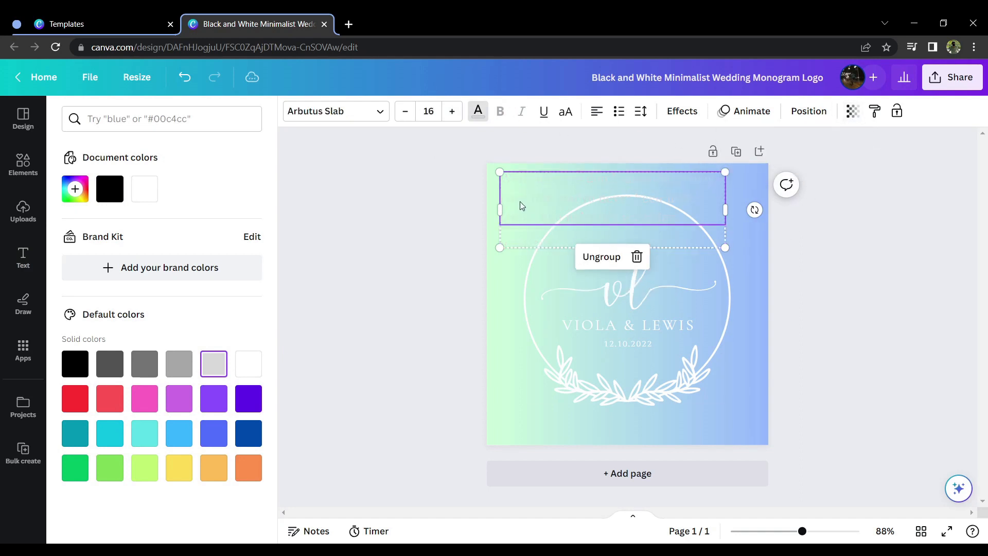
click(638, 260)
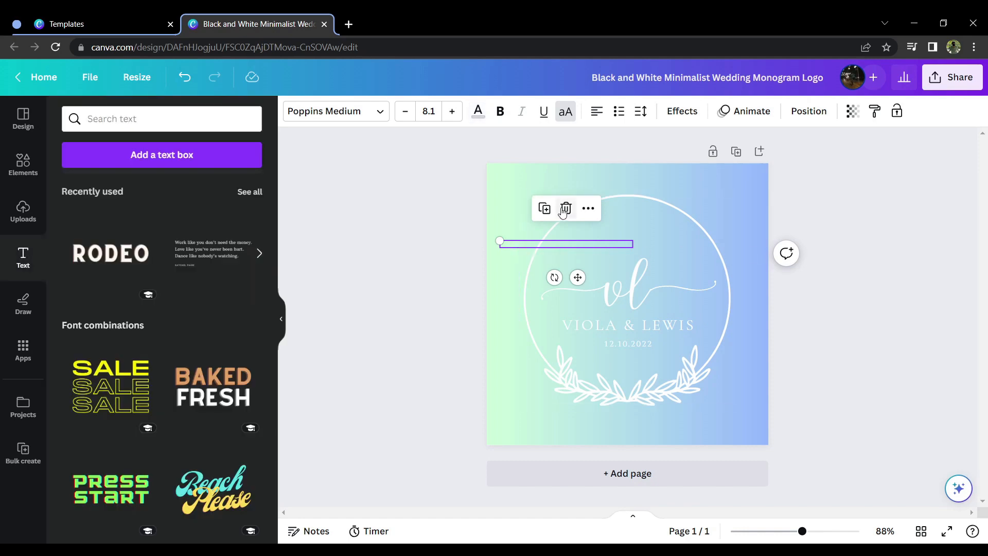
click(565, 209)
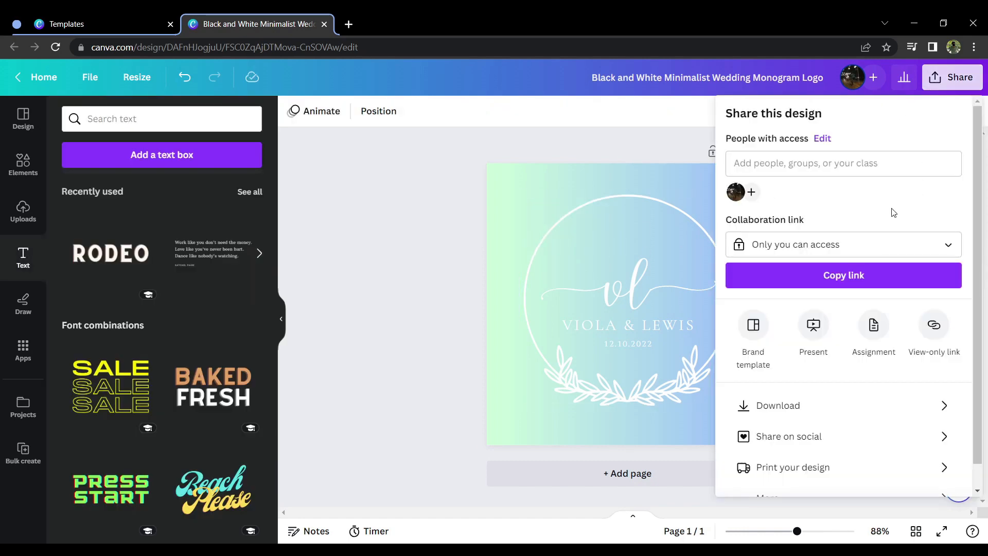
Step: Examine the file types available for downloading the finished logo, then close the download options
click(938, 406)
click(947, 165)
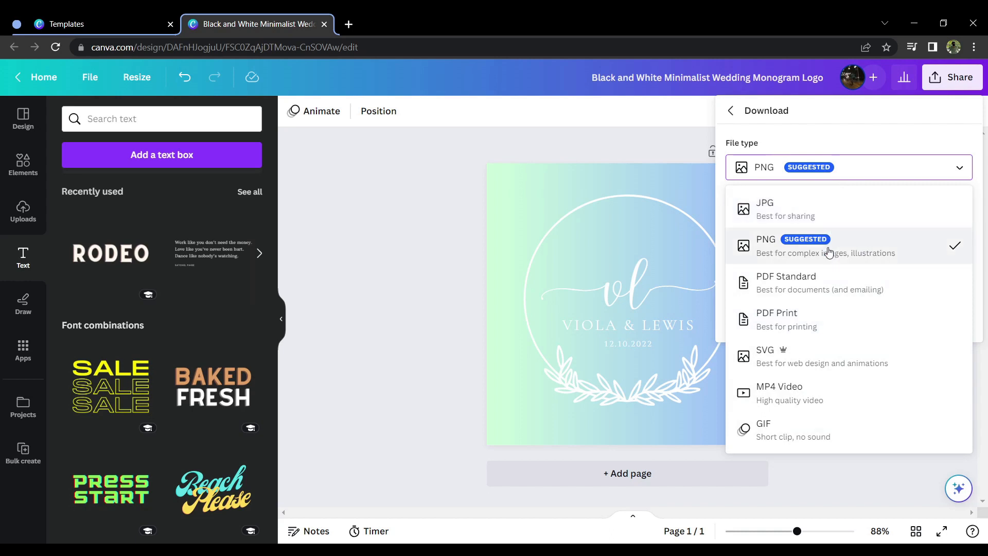
click(914, 482)
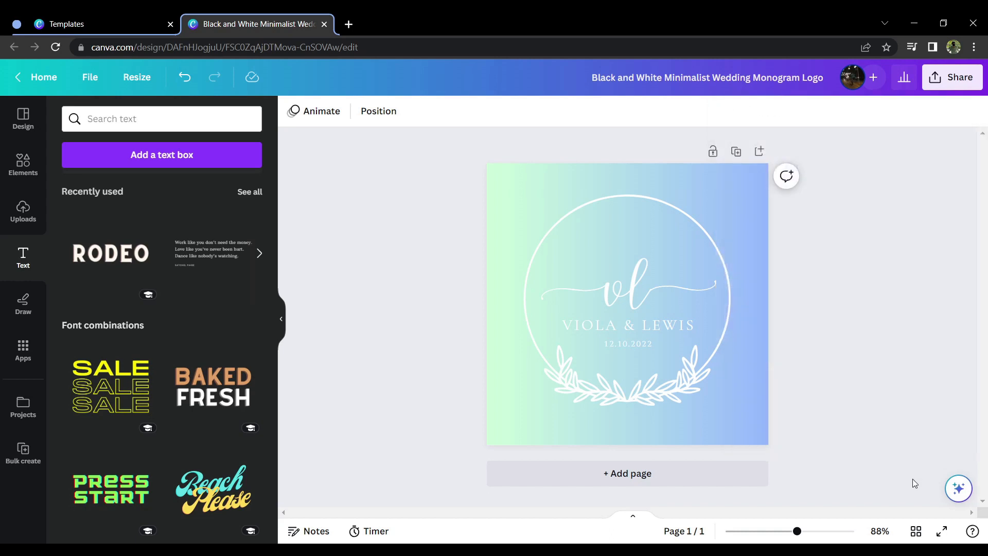